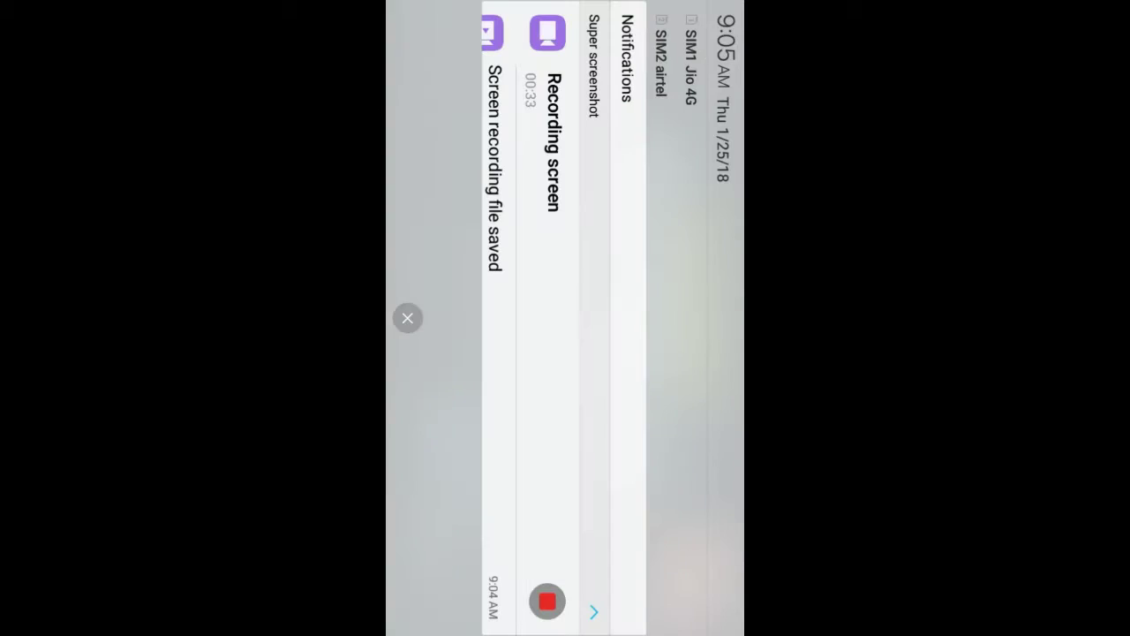
Dismiss the notification shade and let Impossible 18 Wheeler Truck Driving finish loading.
{"action": "key", "text": "Escape"}
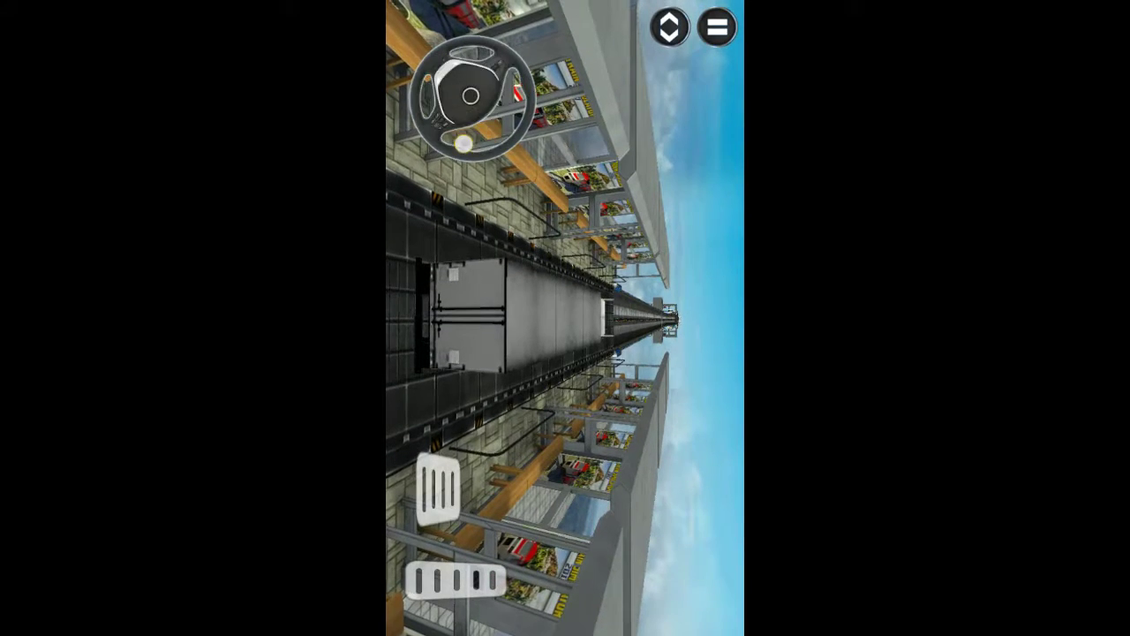
Drive the truck up to the save point, brake there, and swing the camera to a side view.
{"action": "left_click", "coordinate": [488, 579]}
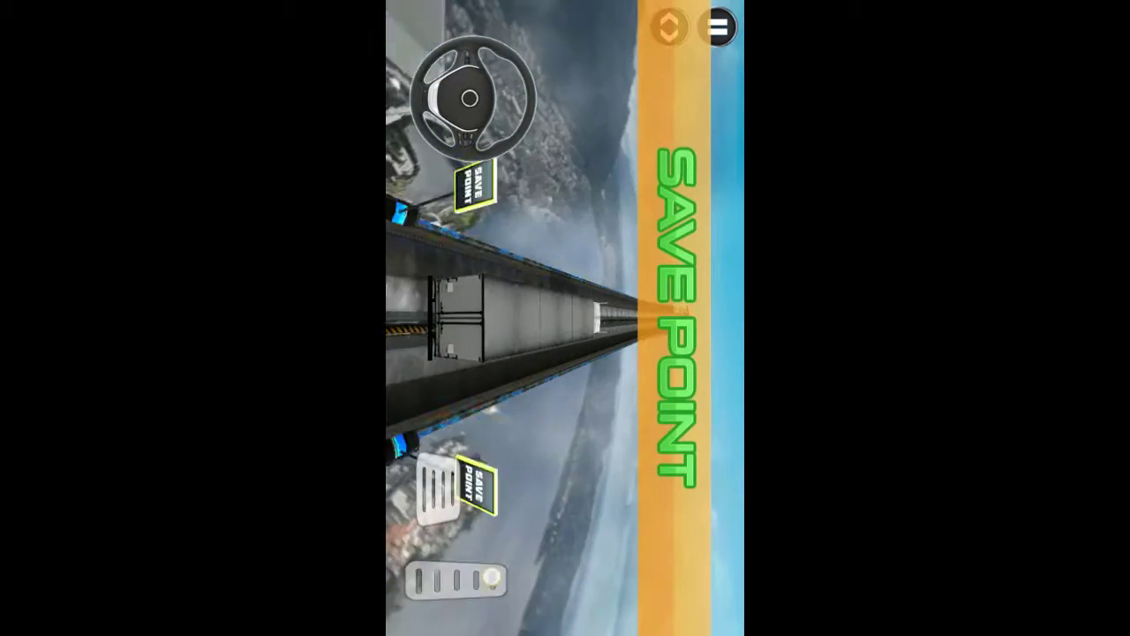
{"action": "left_click", "coordinate": [449, 479]}
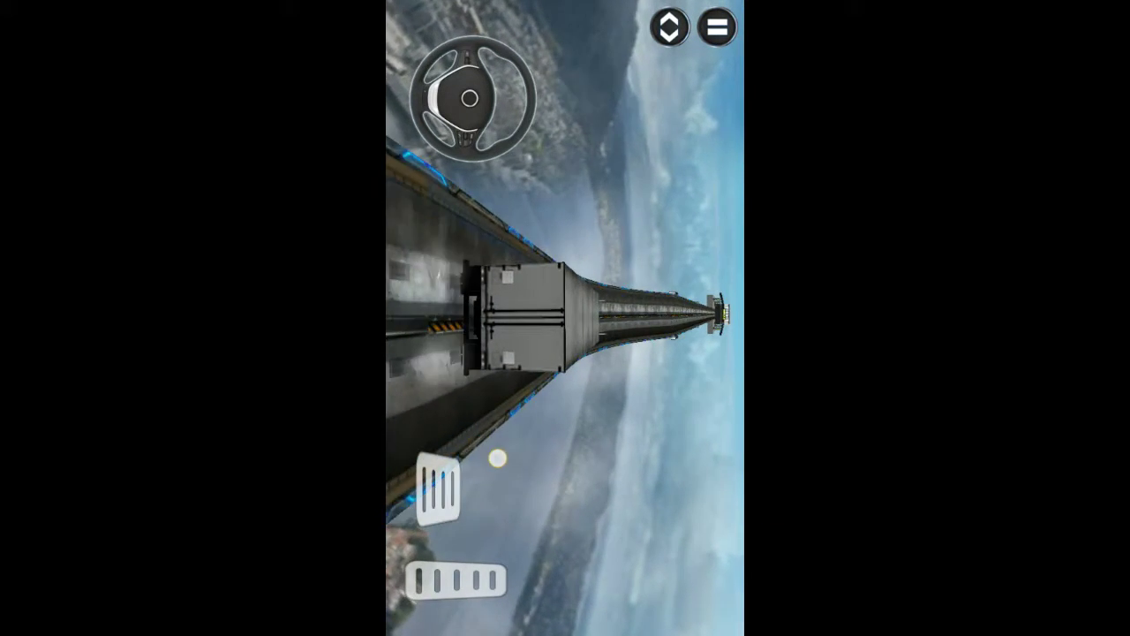
{"action": "mouse_move", "coordinate": [497, 457]}
{"action": "left_mouse_down"}
{"action": "mouse_move", "coordinate": [554, 429]}
{"action": "mouse_move", "coordinate": [537, 185]}
{"action": "mouse_move", "coordinate": [638, 349]}
{"action": "left_mouse_up"}
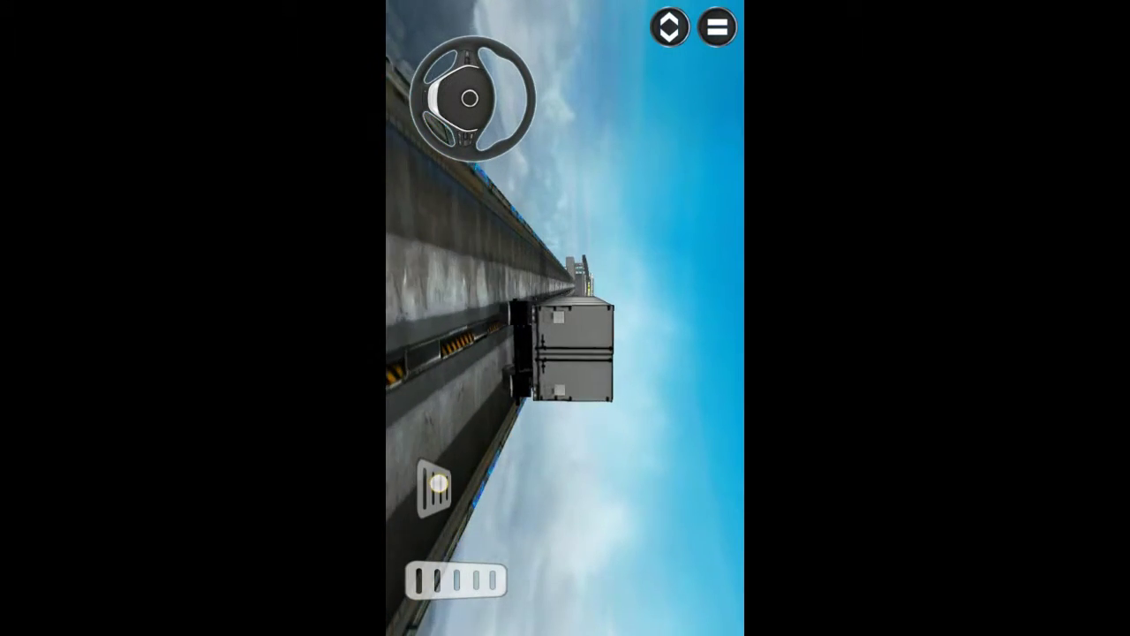
{"action": "left_click_drag", "start_coordinate": [542, 430], "coordinate": [568, 439]}
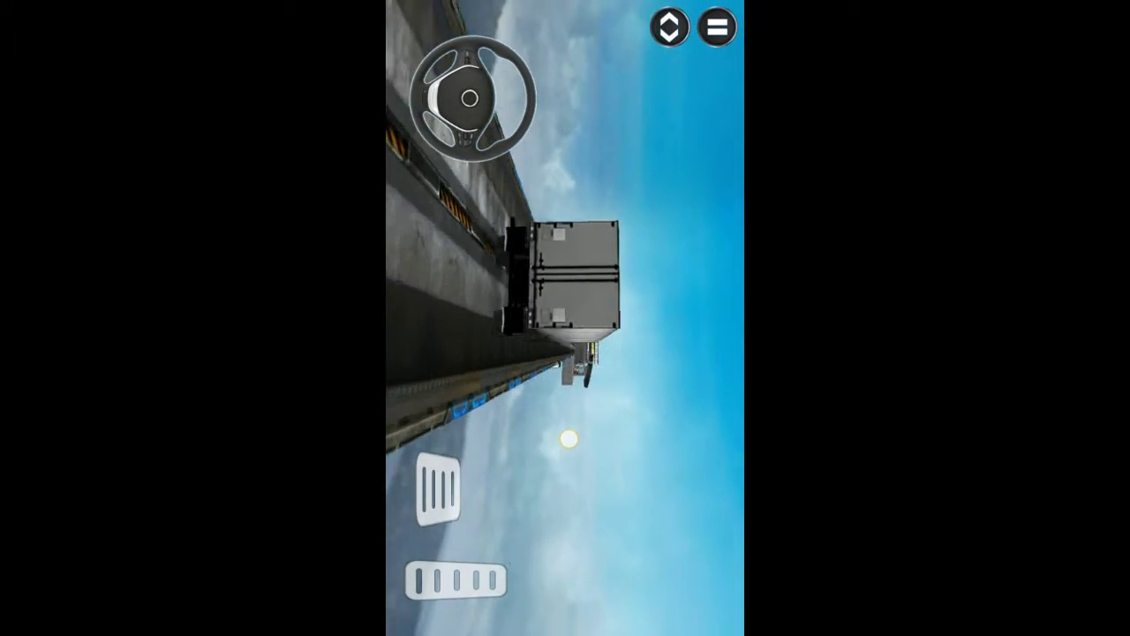
{"action": "left_click_drag", "start_coordinate": [569, 439], "coordinate": [535, 456]}
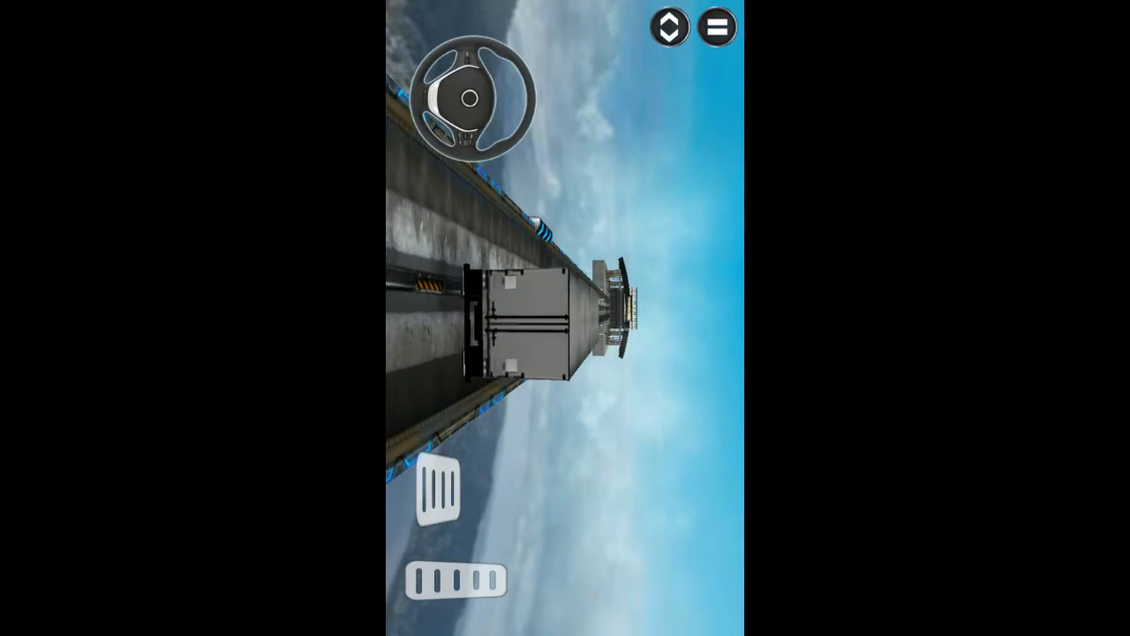
Accelerate along the sky track, steering to stay on course toward the Truck Station.
{"action": "left_click_drag", "start_coordinate": [456, 573], "coordinate": [460, 574]}
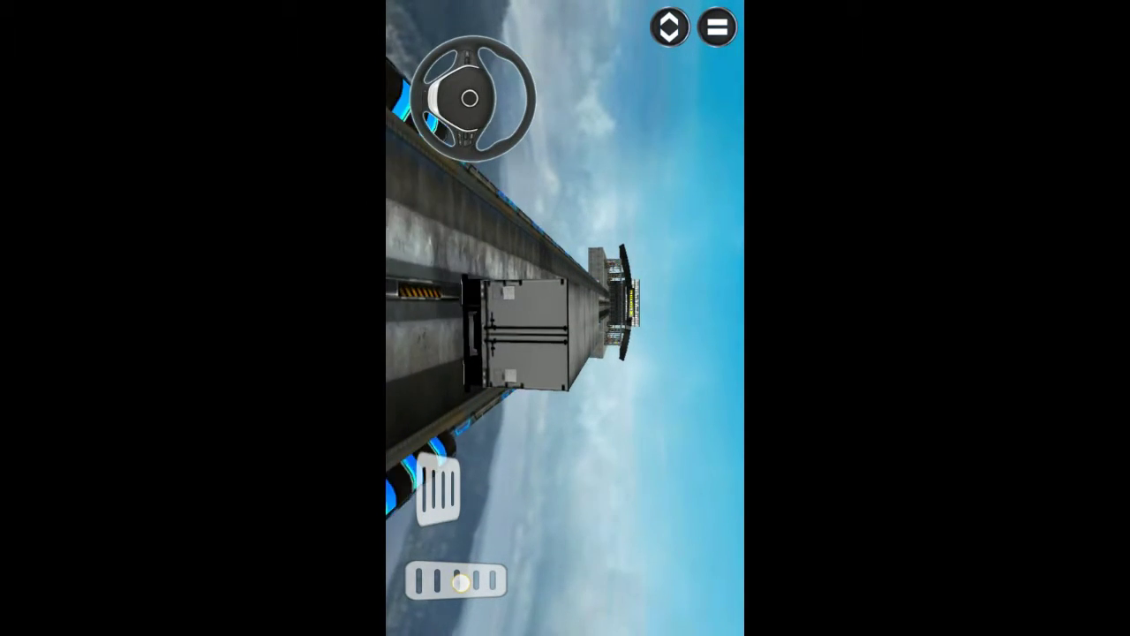
{"action": "left_click_drag", "start_coordinate": [461, 581], "coordinate": [489, 578]}
{"action": "left_click", "coordinate": [504, 49]}
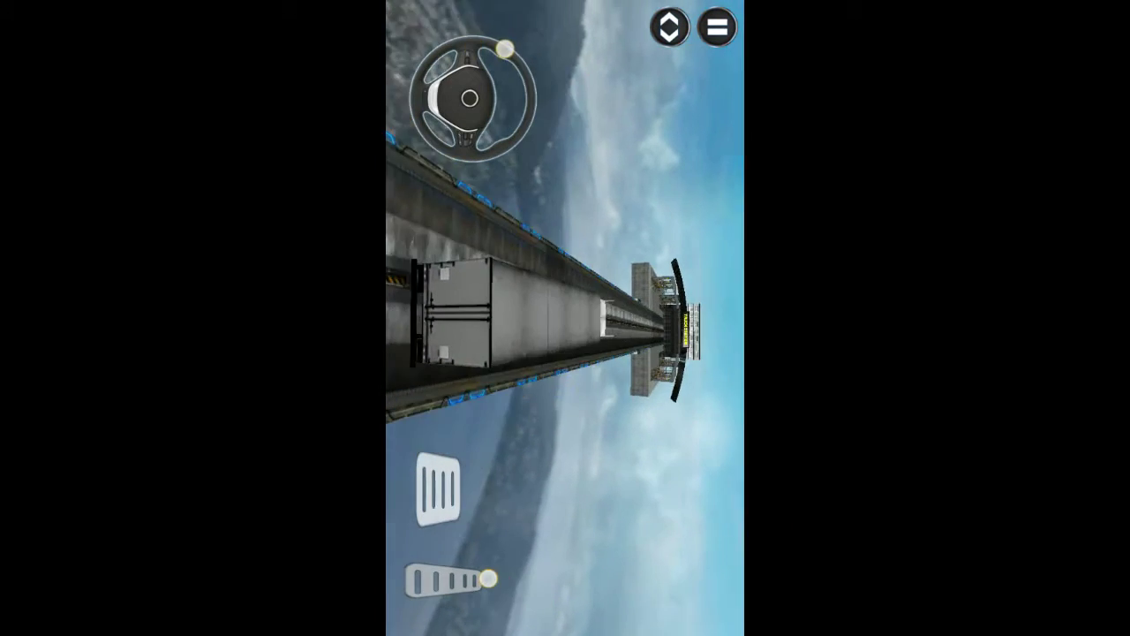
{"action": "left_click_drag", "start_coordinate": [504, 48], "coordinate": [479, 146]}
{"action": "left_click_drag", "start_coordinate": [489, 579], "coordinate": [487, 579]}
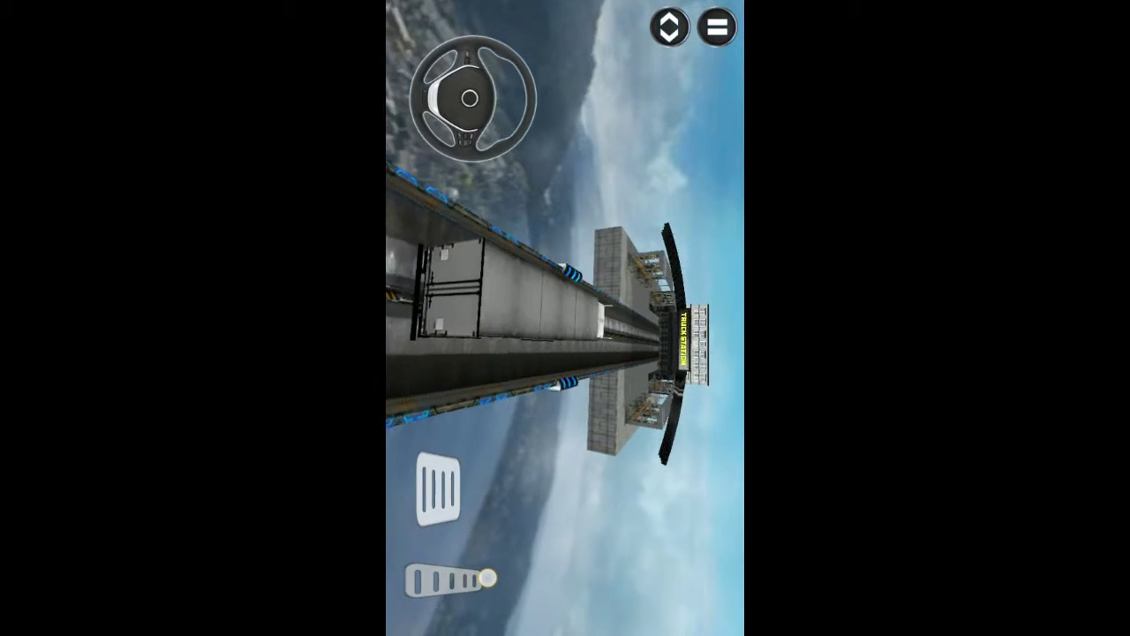